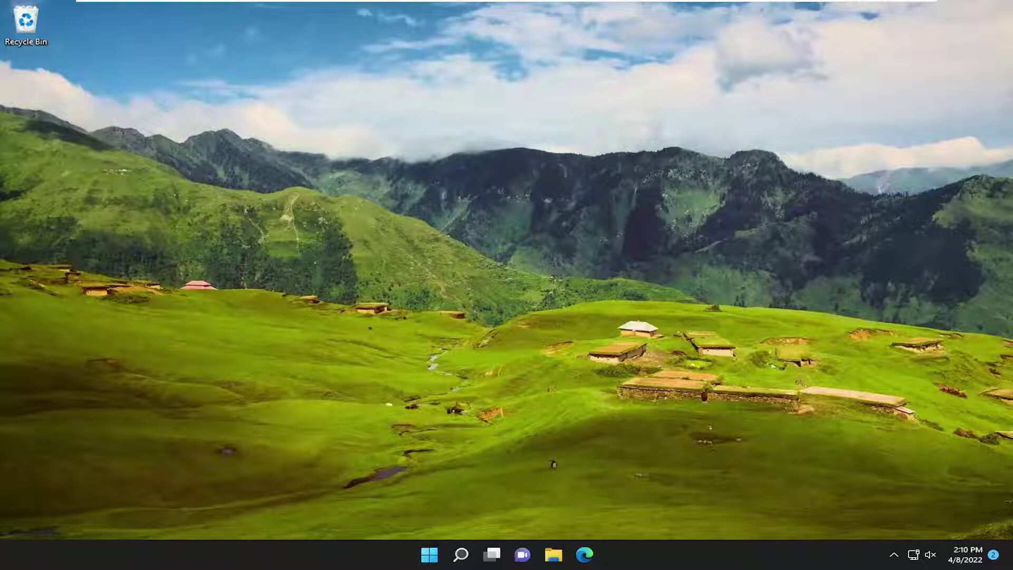
Search Windows for 'control panel', correcting the typo in the query
{"action": "left_click", "coordinate": [458, 558]}
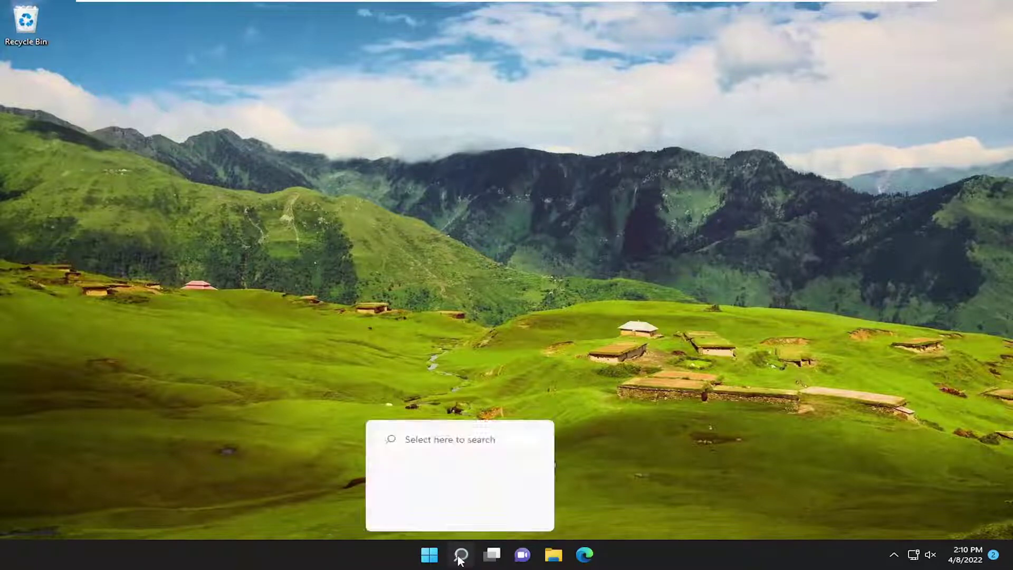
{"action": "type", "text": "contro"}
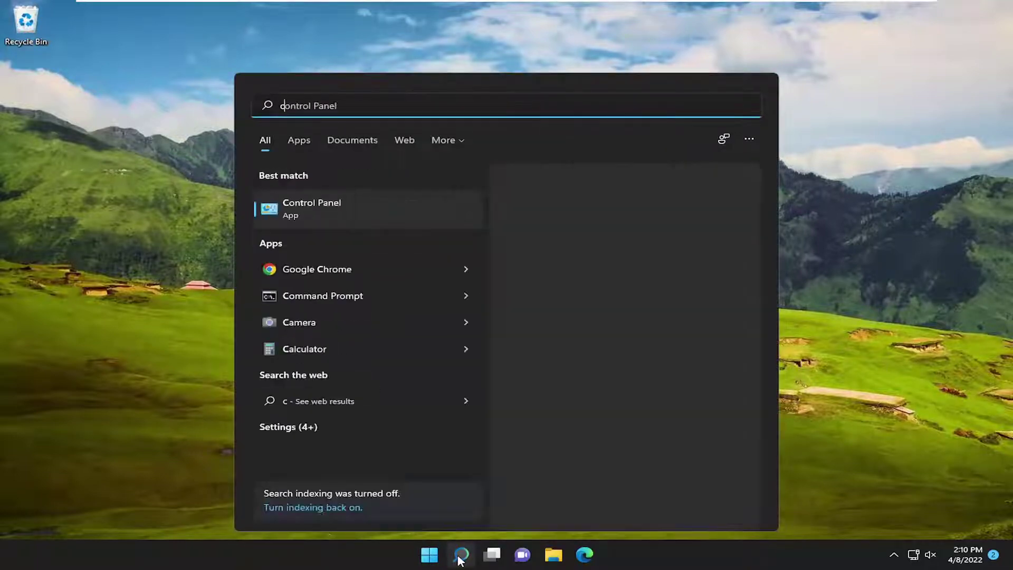
{"action": "type", "text": " lpa"}
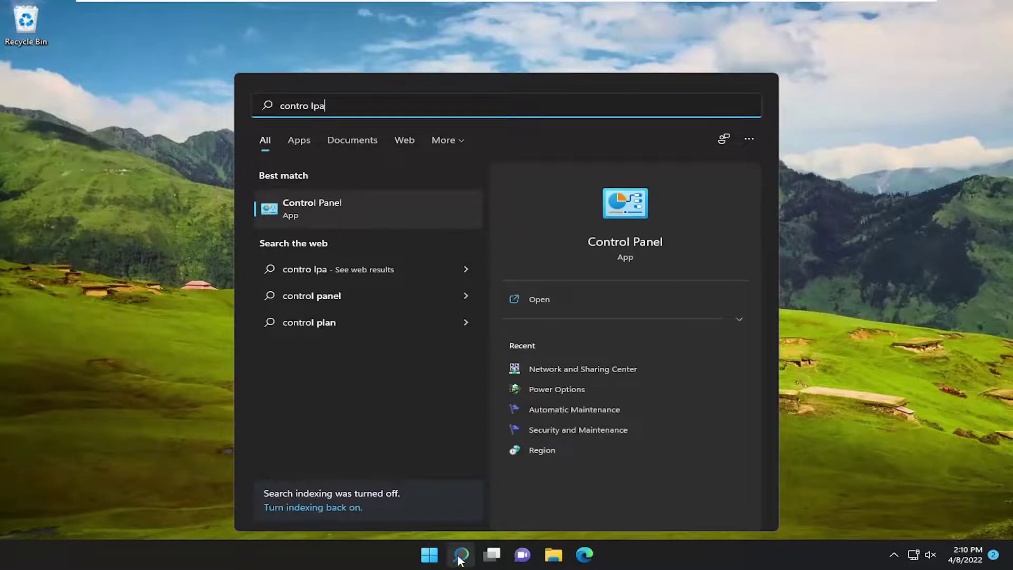
{"action": "key", "text": "BackSpace"}
{"action": "key", "text": "BackSpace"}
{"action": "key", "text": "BackSpace"}
{"action": "key", "text": "BackSpace"}
{"action": "type", "text": "l panel"}
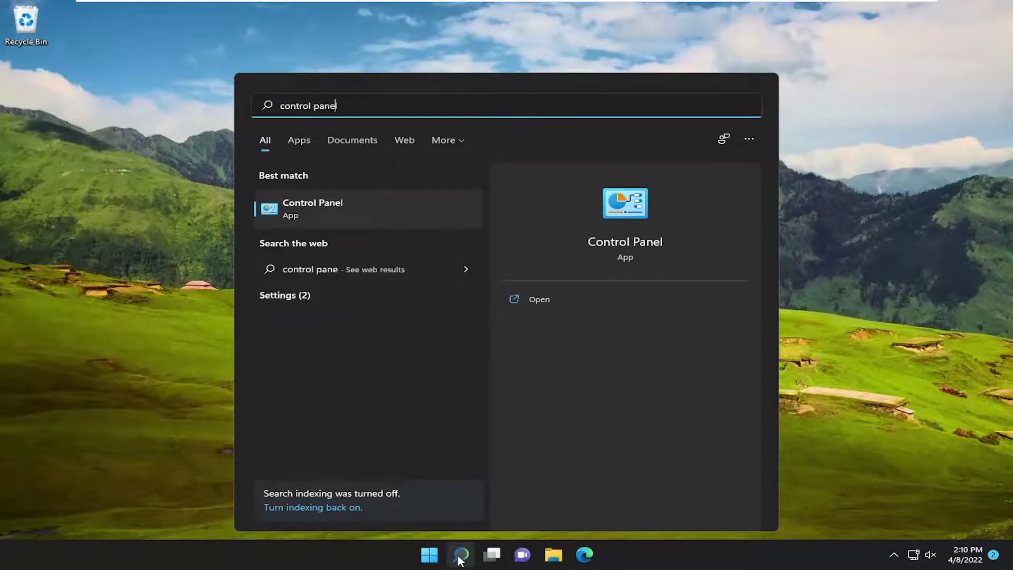
Open Control Panel and list its items as Large icons
{"action": "left_click", "coordinate": [324, 209]}
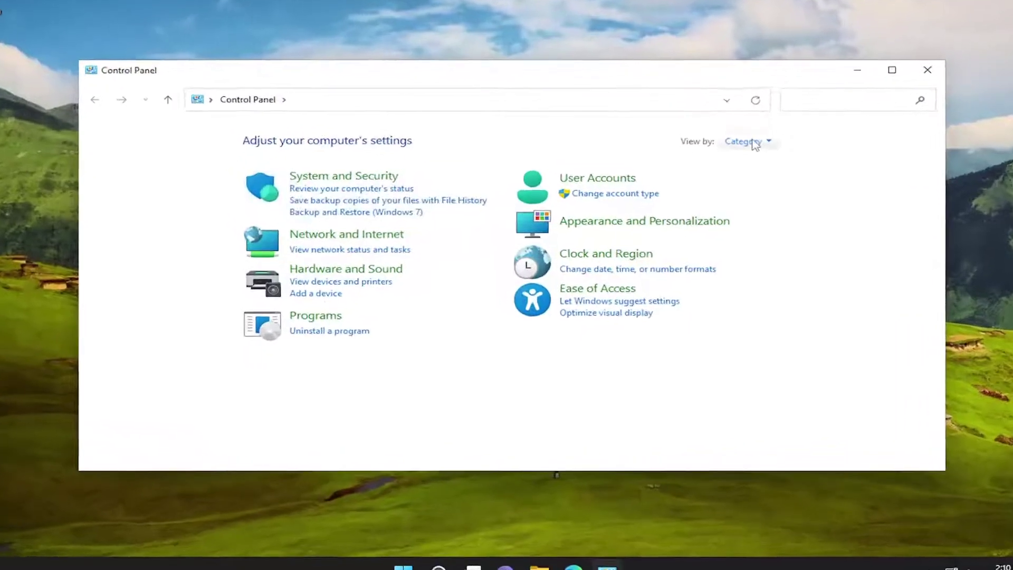
{"action": "left_click", "coordinate": [726, 160]}
{"action": "left_click", "coordinate": [776, 170]}
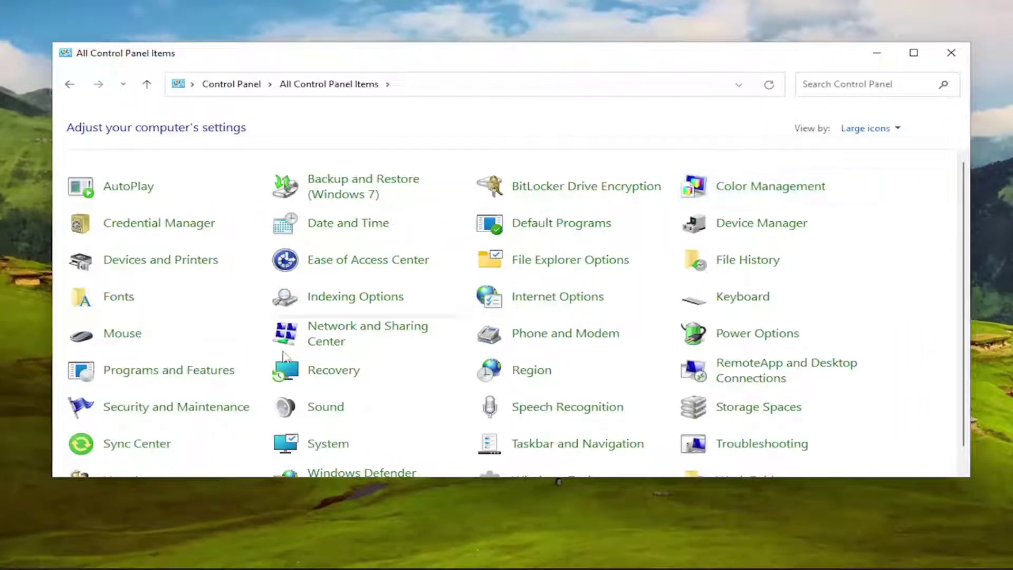
Open Power Options and show the Balanced plan's settings
{"action": "left_click", "coordinate": [743, 338]}
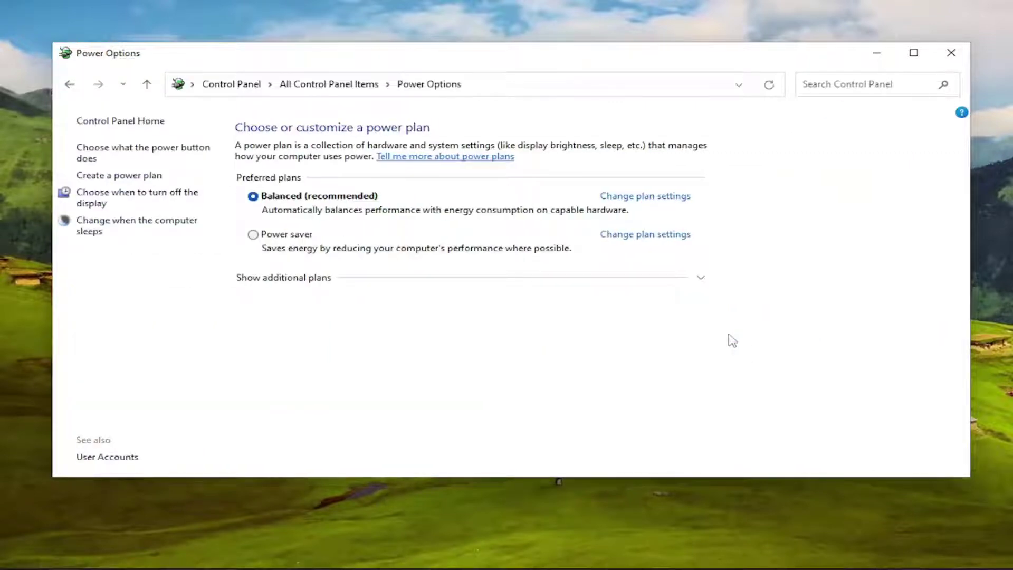
{"action": "left_click", "coordinate": [639, 198]}
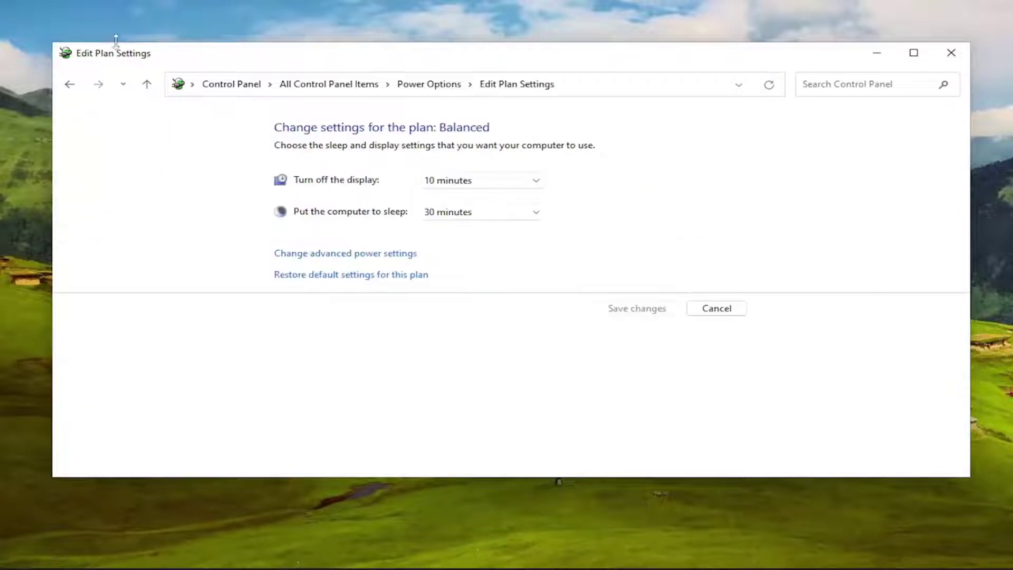
{"action": "left_click", "coordinate": [69, 86]}
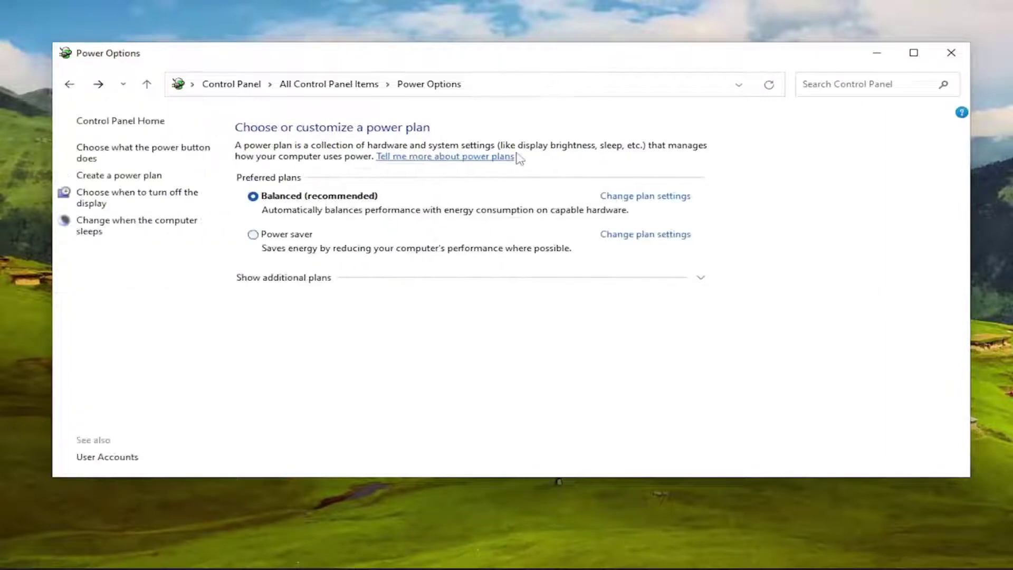
{"action": "left_click", "coordinate": [652, 199]}
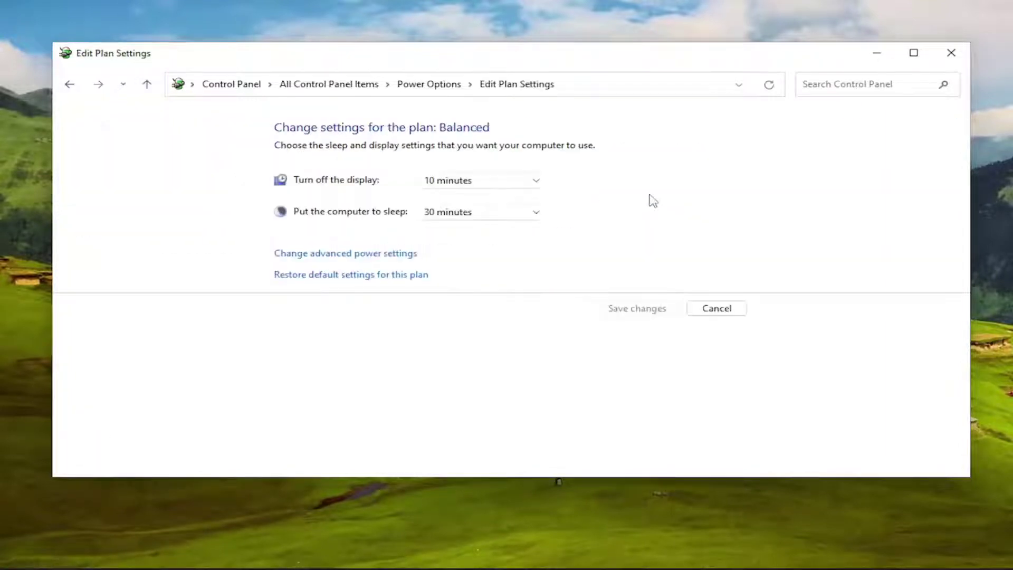
{"action": "left_click", "coordinate": [328, 253]}
{"action": "left_click_drag", "start_coordinate": [195, 18], "coordinate": [520, 75]}
{"action": "scroll", "coordinate": [387, 298], "scroll_direction": "down", "scroll_amount": 1}
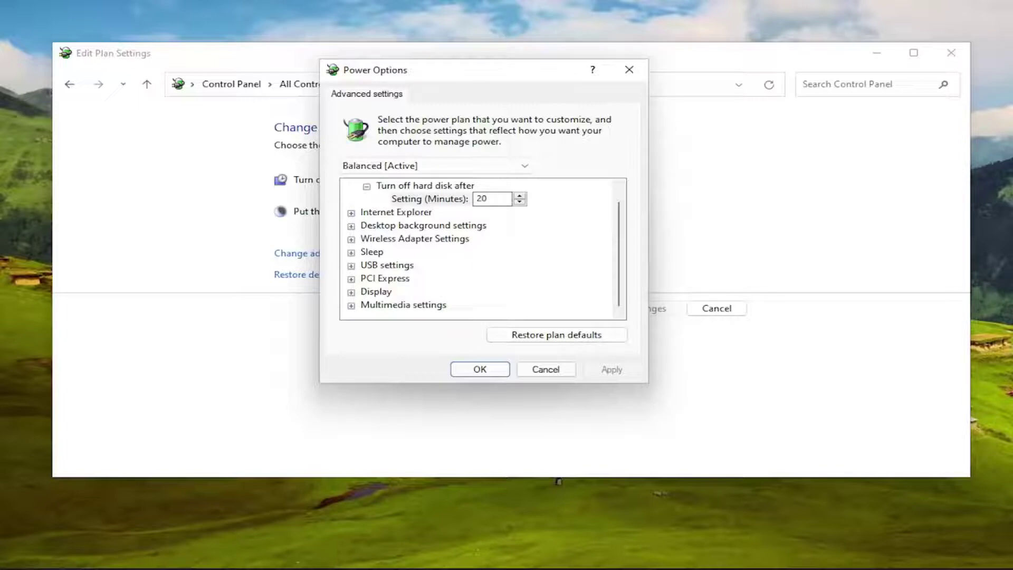
Close the advanced power settings and return to the full Control Panel item list
{"action": "left_click", "coordinate": [628, 70]}
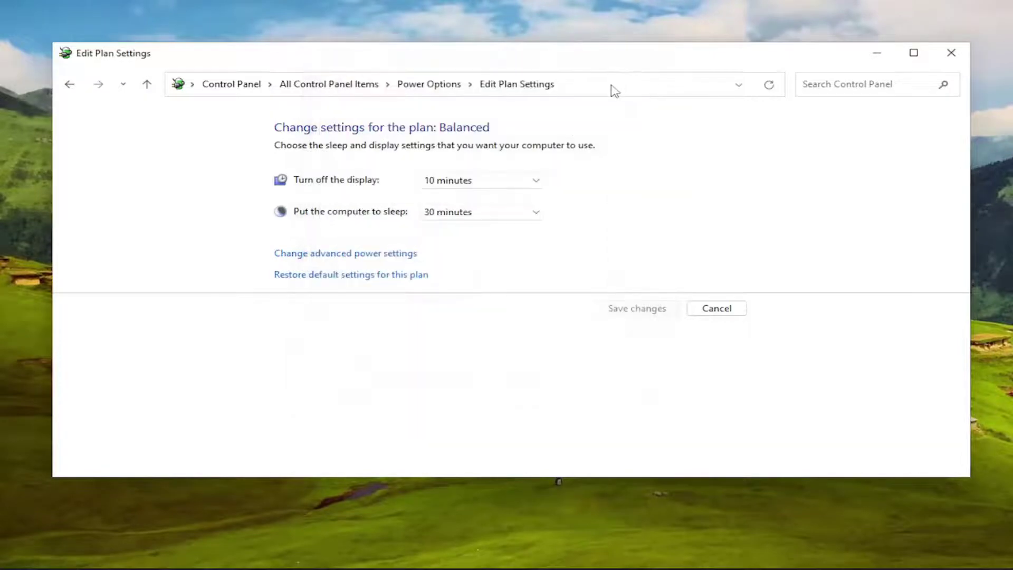
{"action": "left_click", "coordinate": [68, 84]}
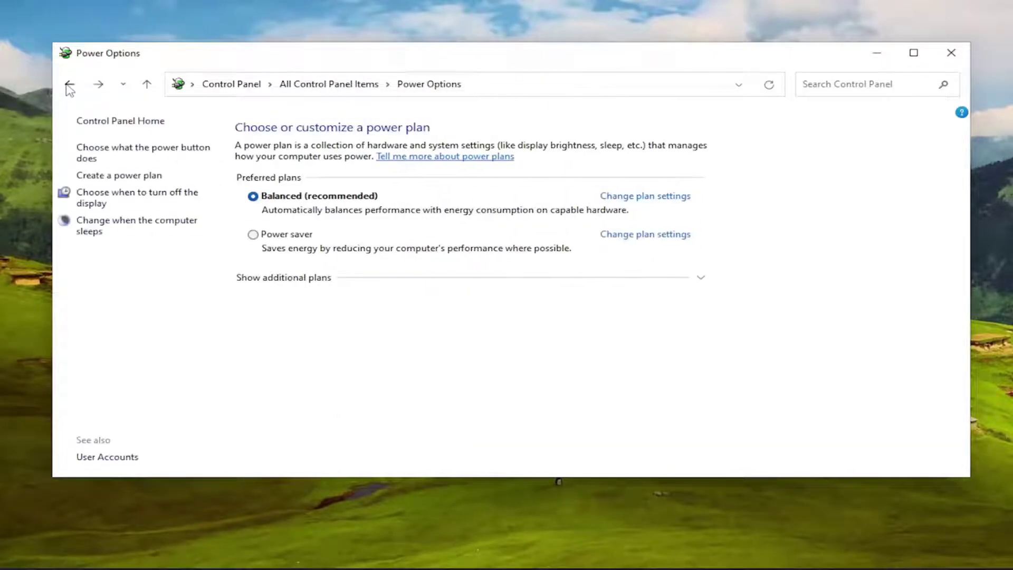
{"action": "left_click", "coordinate": [69, 86]}
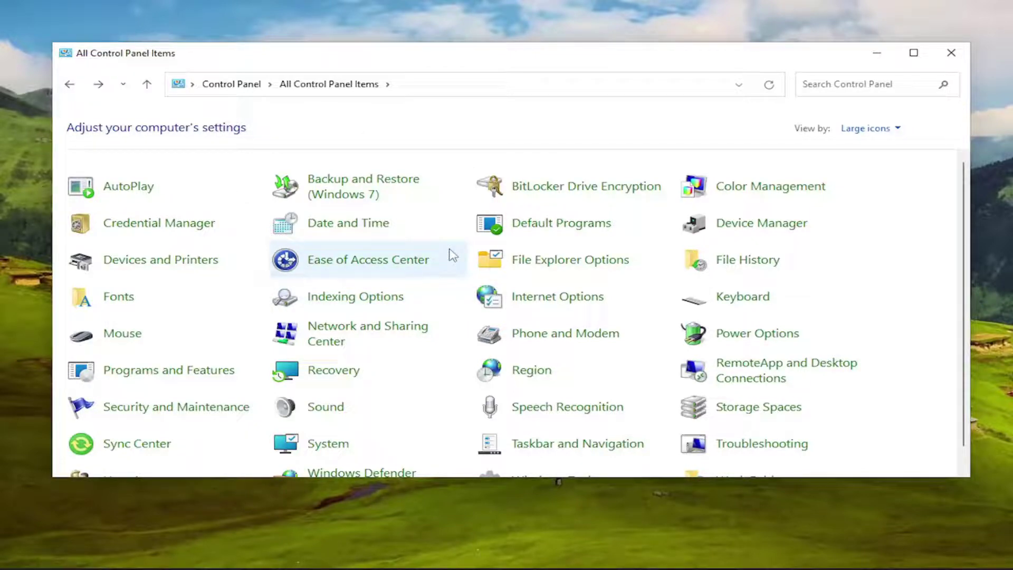
Open the Sound settings and select the Speakers playback device
{"action": "left_click", "coordinate": [325, 411]}
{"action": "left_click_drag", "start_coordinate": [196, 31], "coordinate": [483, 104]}
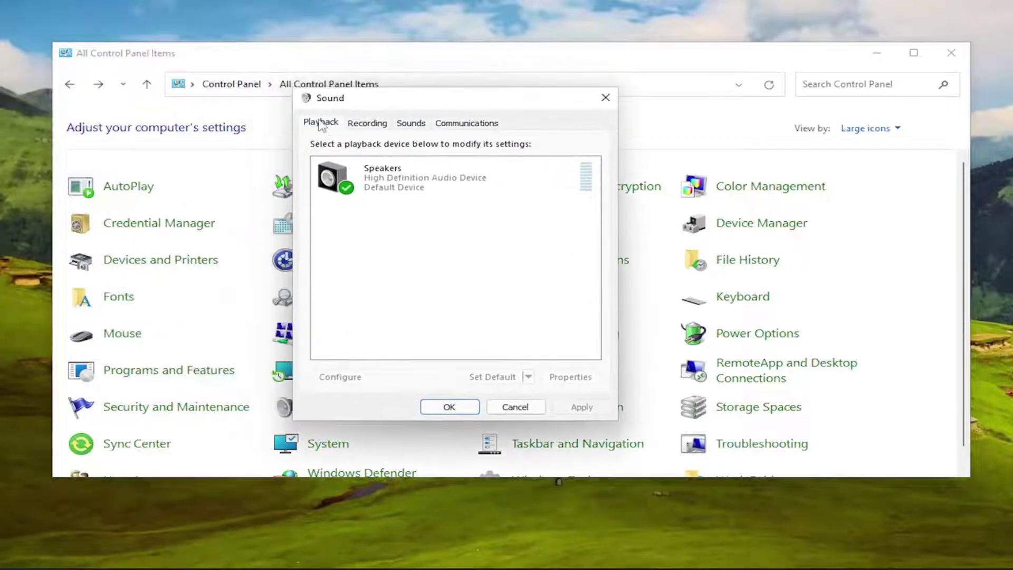
{"action": "left_click", "coordinate": [374, 186]}
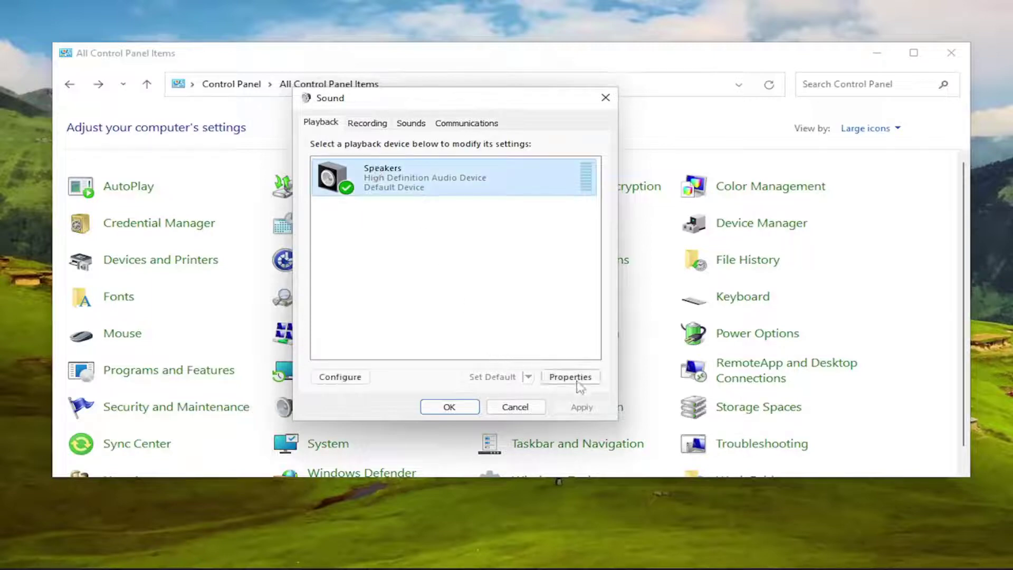
On the Speakers Properties Advanced tab, choose 16 bit, 44100 Hz (CD Quality) and run Test
{"action": "left_click", "coordinate": [580, 386]}
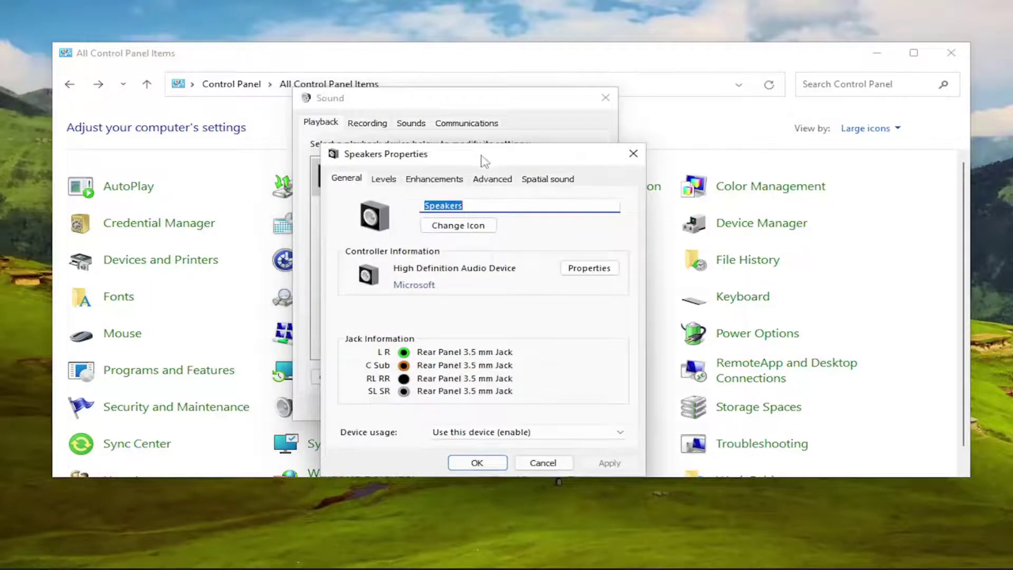
{"action": "left_click_drag", "start_coordinate": [484, 161], "coordinate": [465, 110]}
{"action": "left_click", "coordinate": [473, 127]}
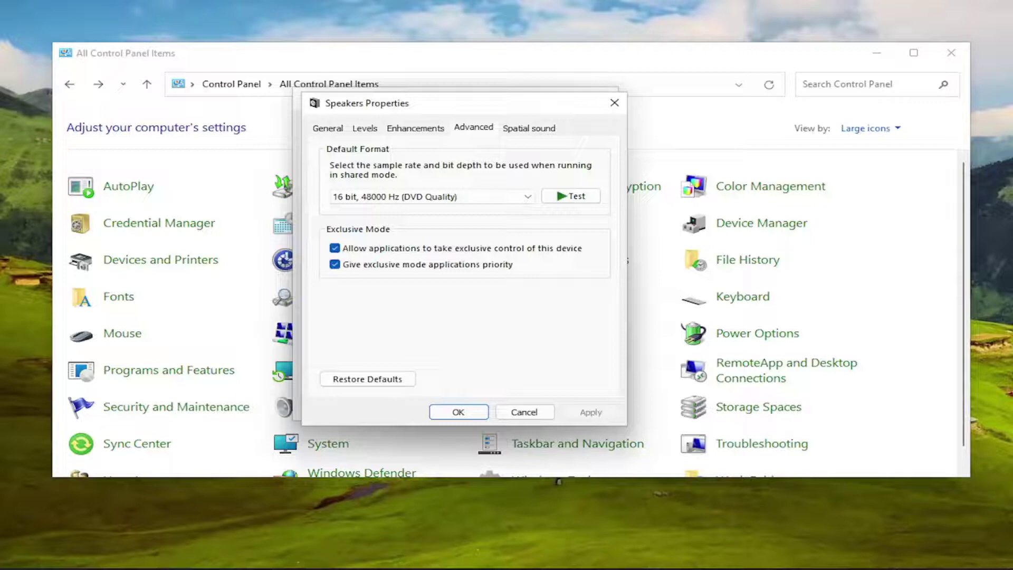
{"action": "left_click", "coordinate": [457, 196]}
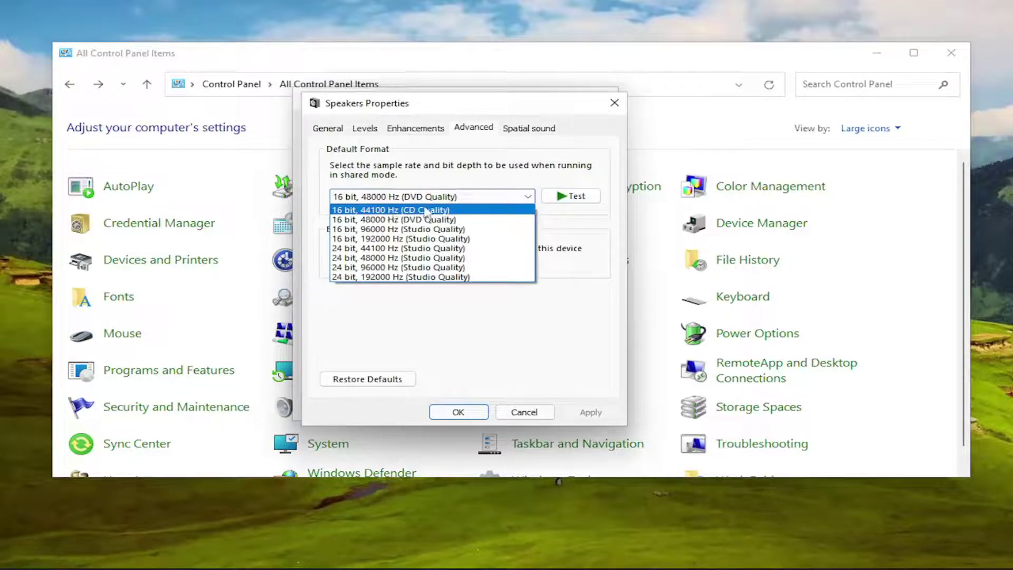
{"action": "left_click", "coordinate": [428, 210]}
{"action": "left_click", "coordinate": [432, 199]}
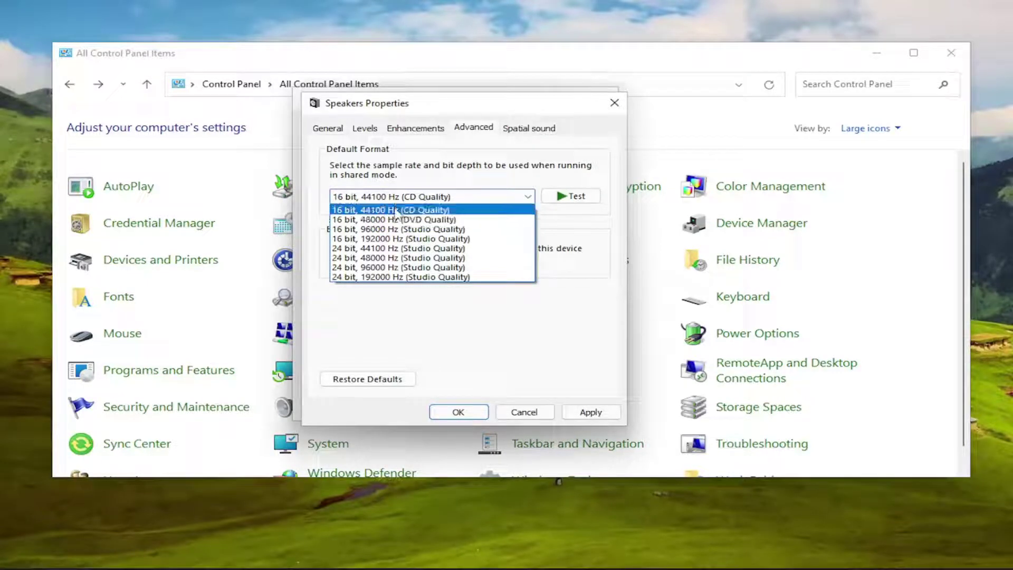
{"action": "left_click", "coordinate": [361, 389]}
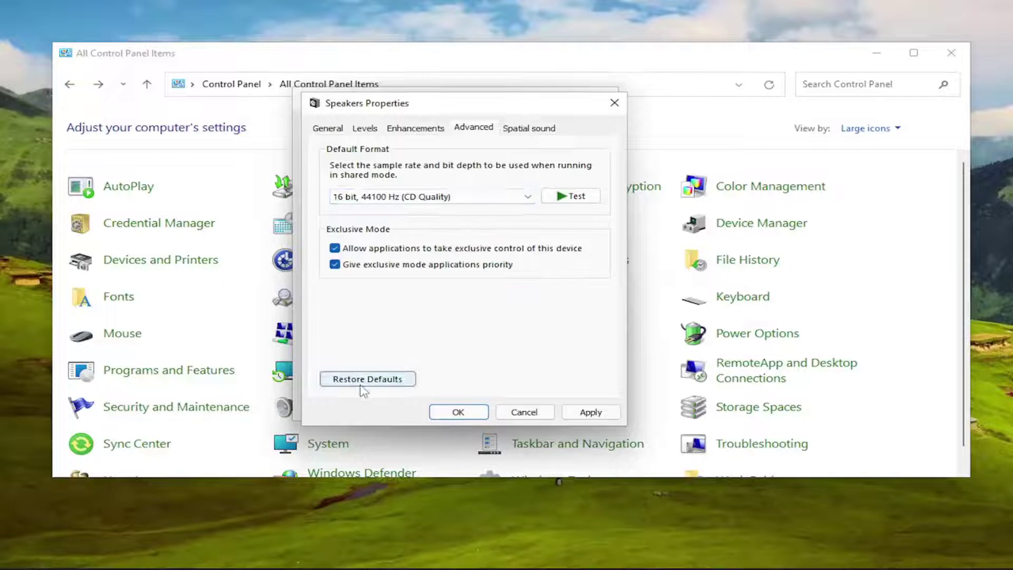
{"action": "left_click", "coordinate": [358, 385]}
{"action": "left_click", "coordinate": [576, 193]}
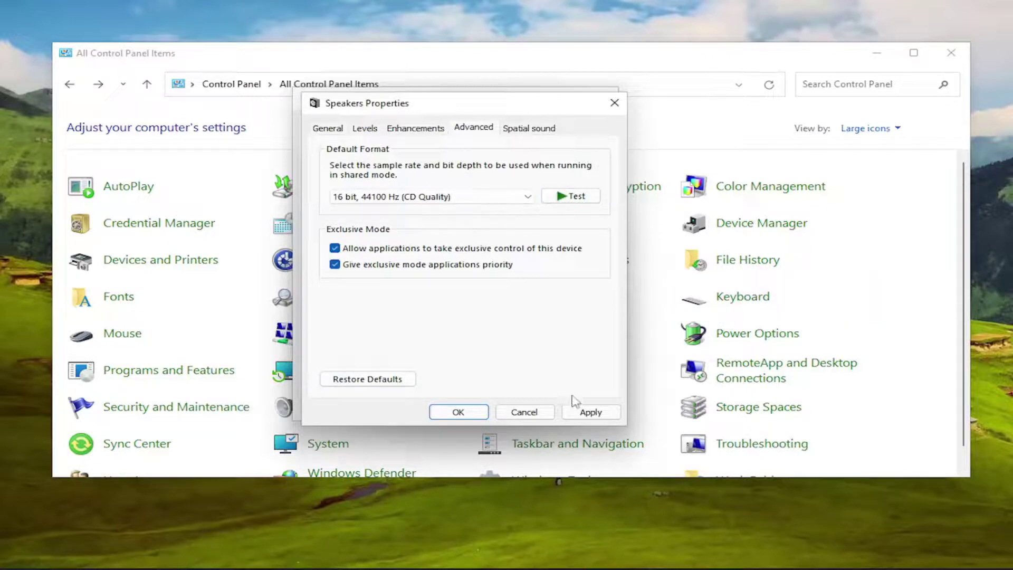
Confirm with OK in both the Speakers Properties and Sound dialogs
{"action": "left_click", "coordinate": [460, 413]}
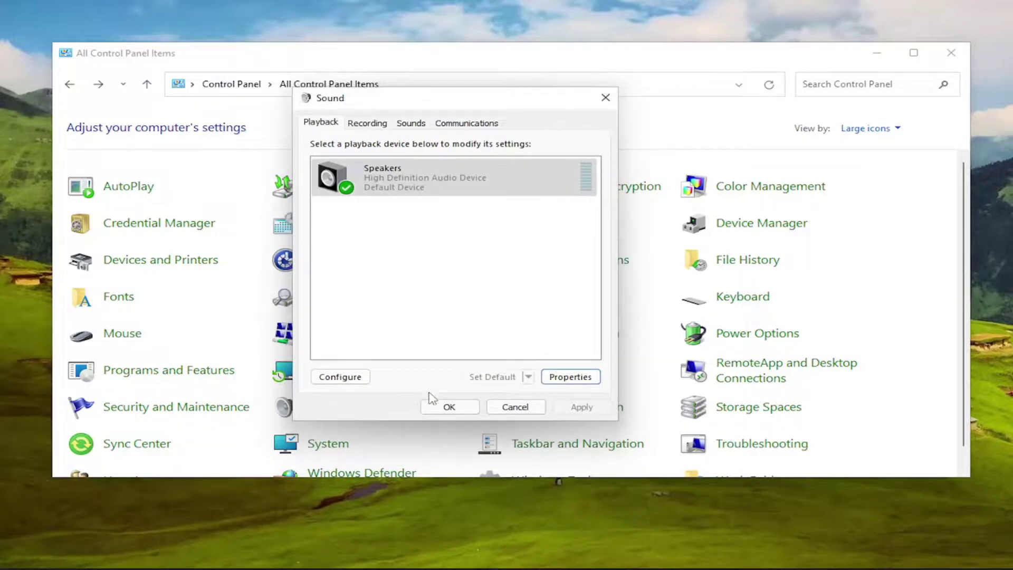
{"action": "left_click", "coordinate": [448, 407]}
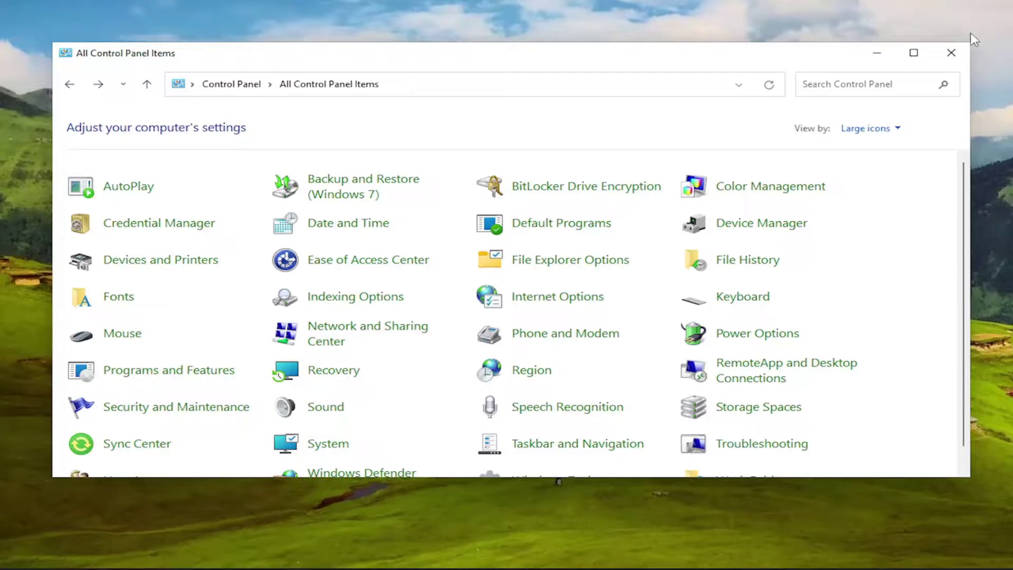
Close the Control Panel window
{"action": "left_click", "coordinate": [950, 53]}
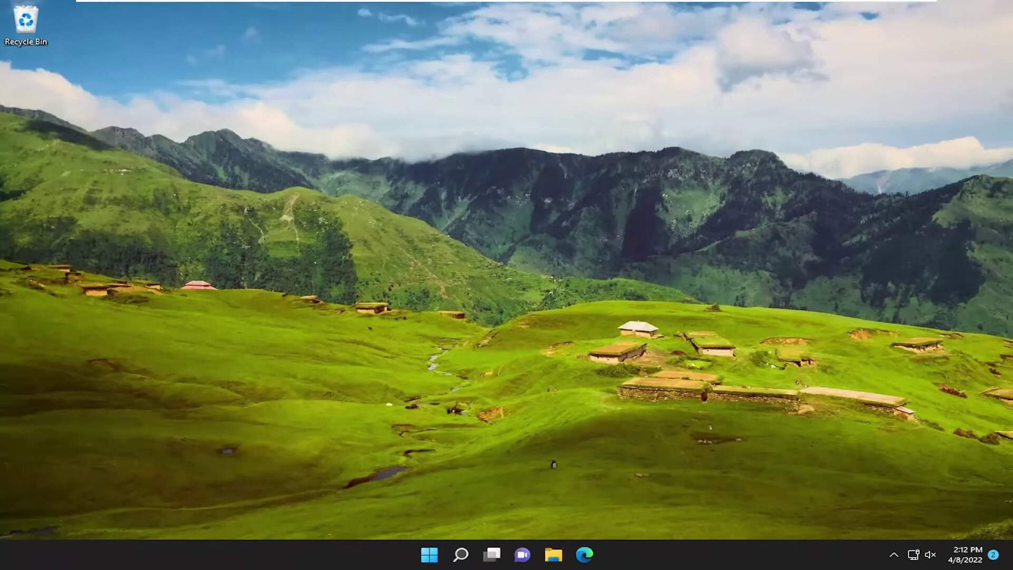